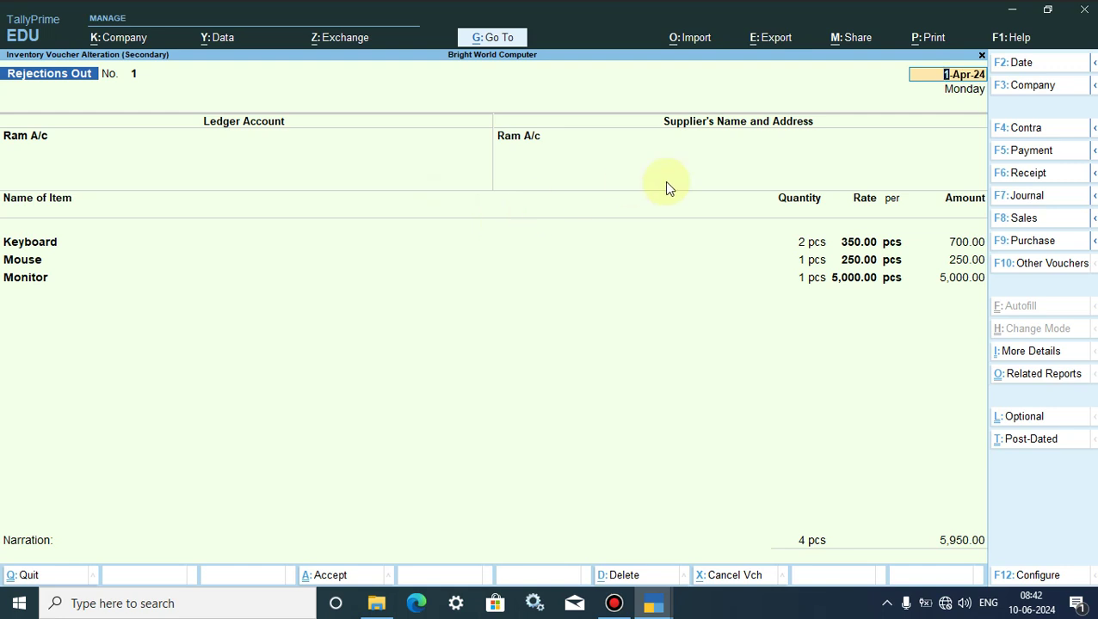
Step: Switch to the other open TallyPrime window, which holds the company Bright World Computer Institute 1
{"action": "left_click", "coordinate": [1015, 18]}
{"action": "right_click", "coordinate": [695, 118]}
{"action": "left_click", "coordinate": [726, 169]}
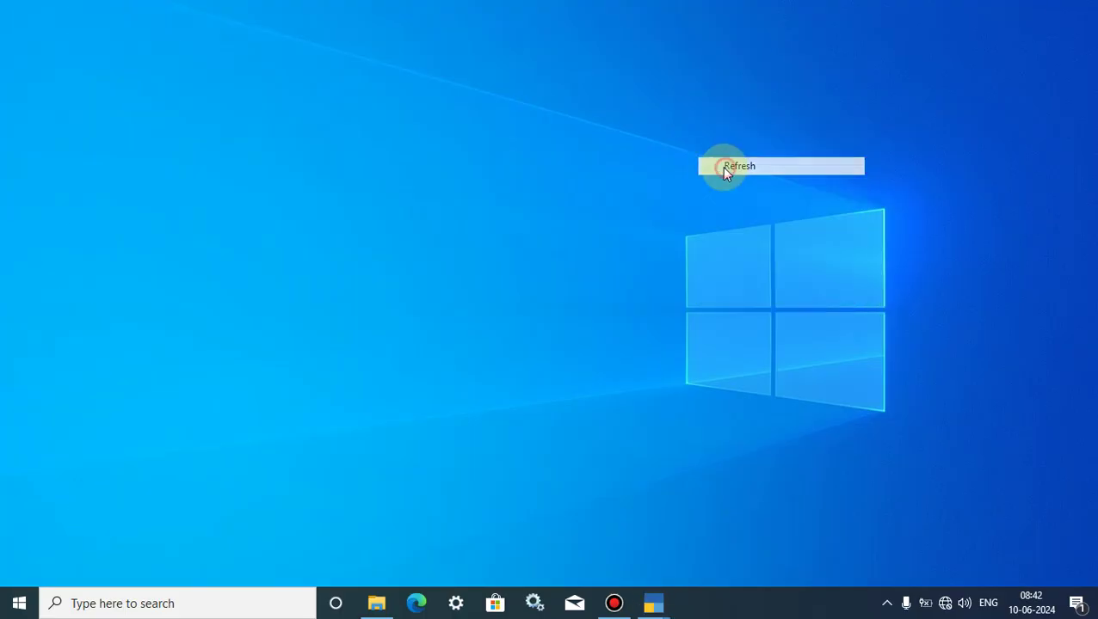
{"action": "right_click", "coordinate": [486, 137]}
{"action": "left_click", "coordinate": [516, 183]}
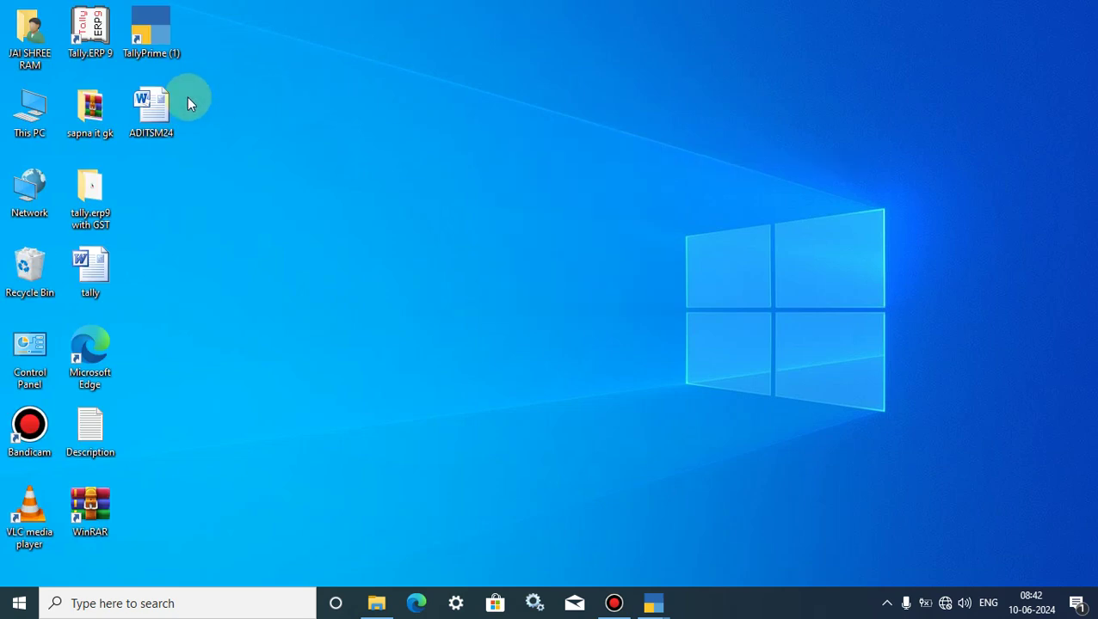
{"action": "left_click", "coordinate": [142, 32]}
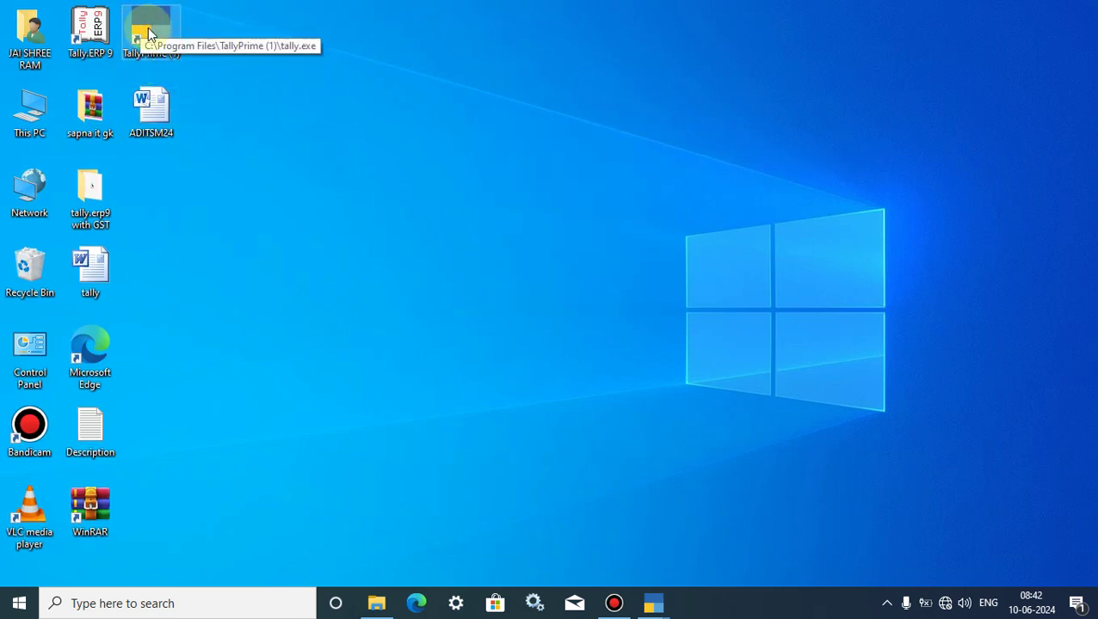
{"action": "mouse_move", "coordinate": [651, 601]}
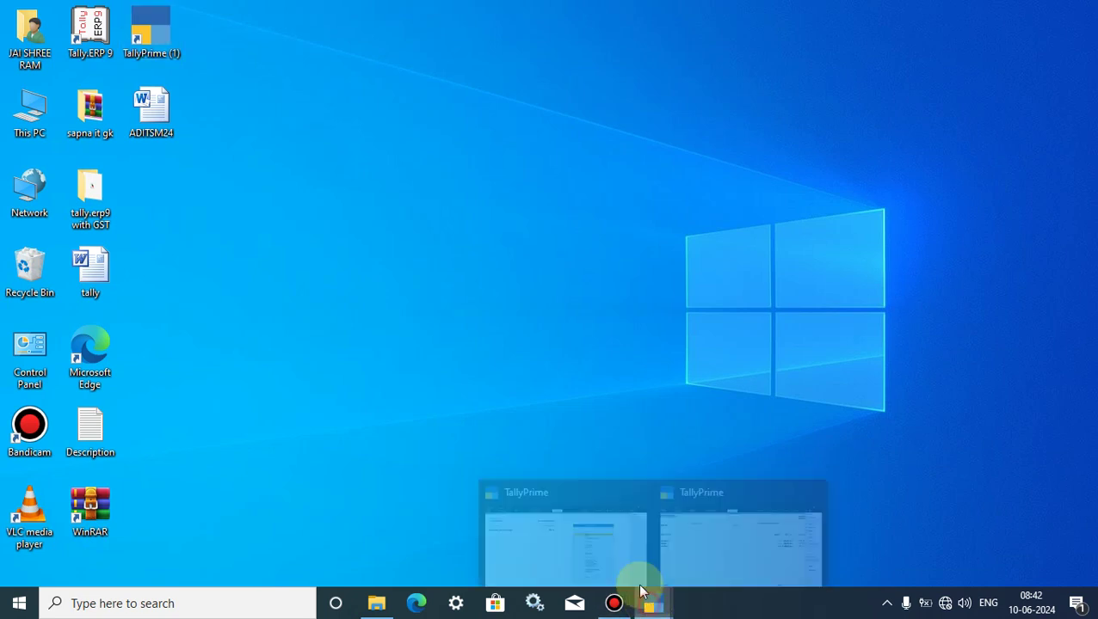
{"action": "left_click", "coordinate": [576, 507]}
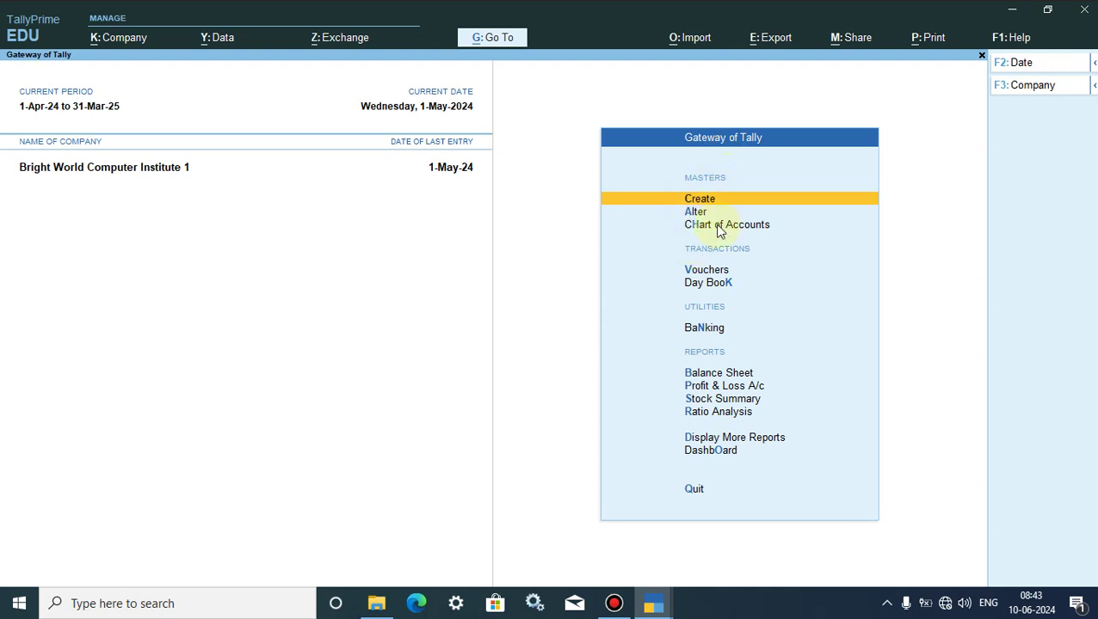
Step: Start voucher entry and show the full list of voucher types, including the inactive ones
{"action": "left_click", "coordinate": [700, 272]}
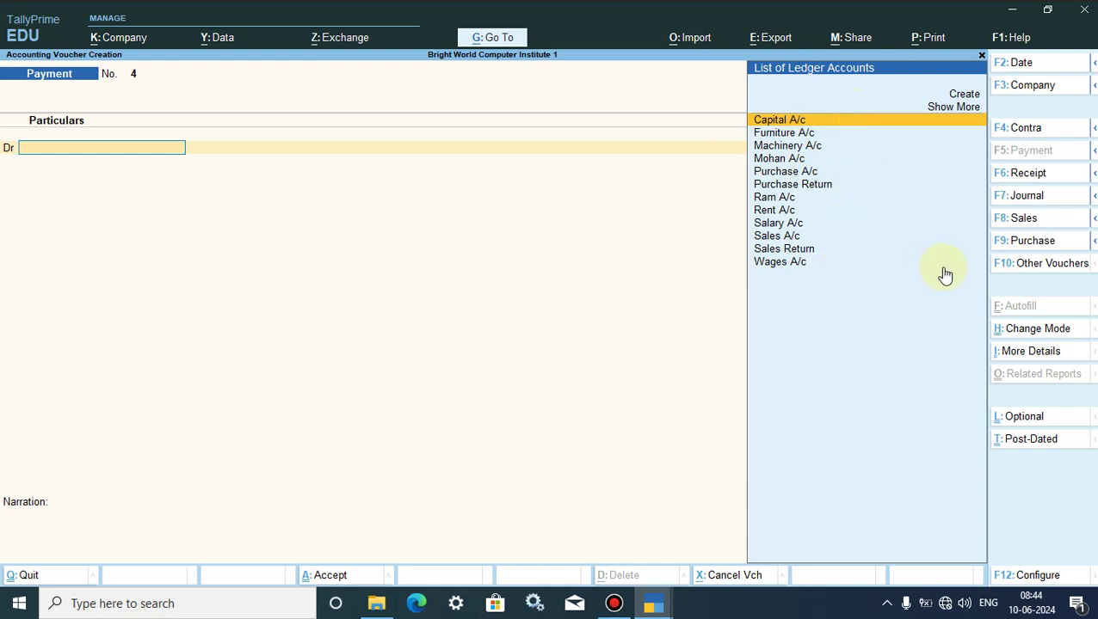
{"action": "left_click", "coordinate": [1093, 152]}
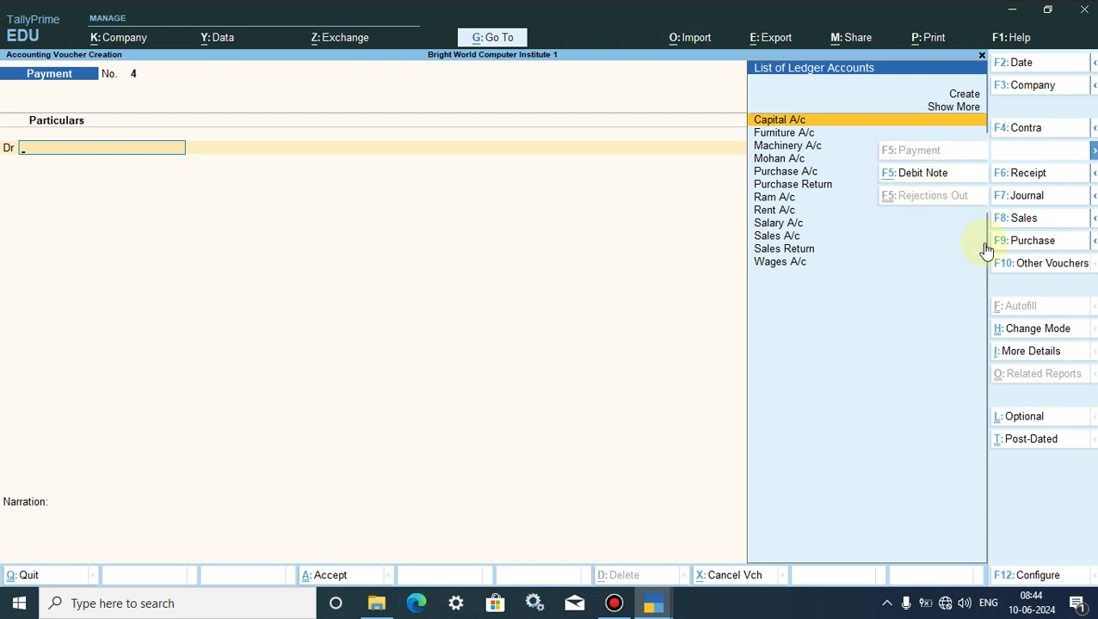
{"action": "left_click", "coordinate": [1041, 265]}
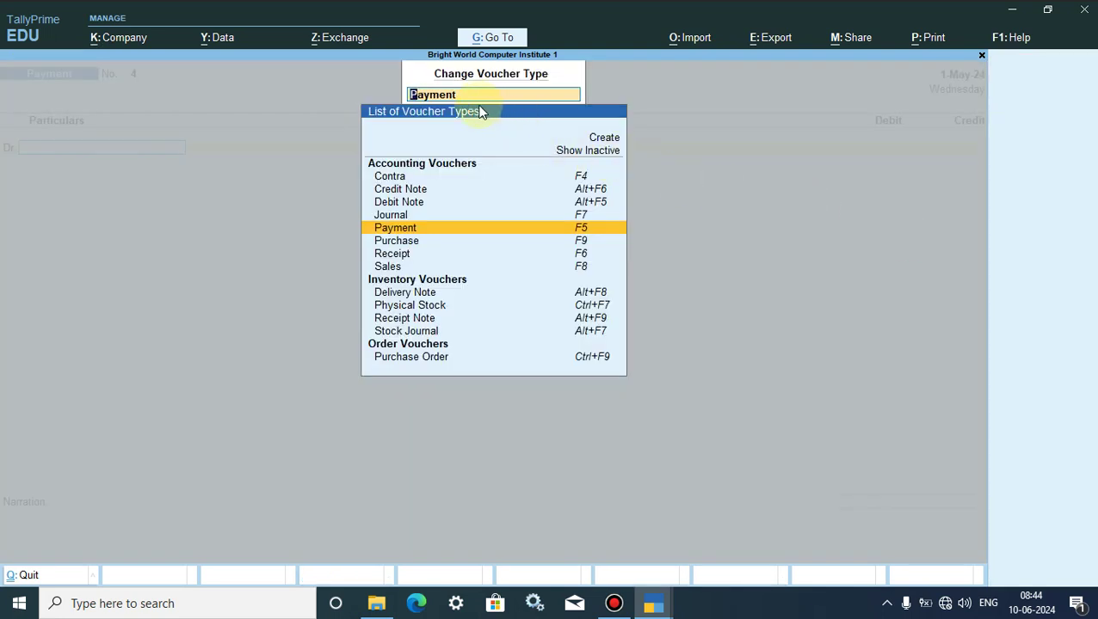
{"action": "left_click", "coordinate": [582, 154]}
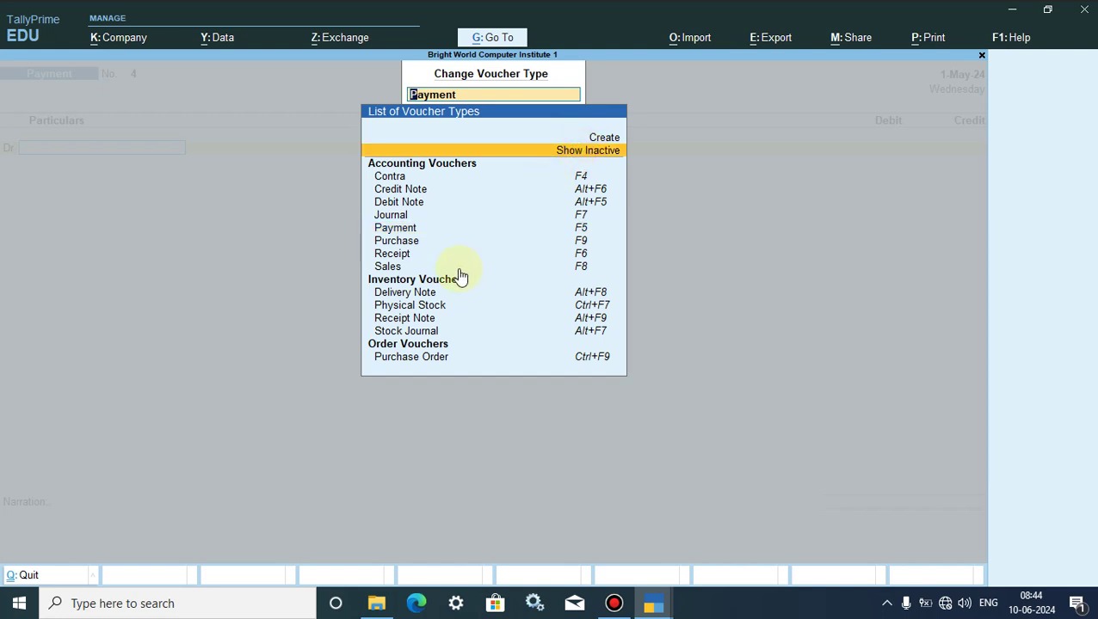
{"action": "left_click", "coordinate": [581, 155]}
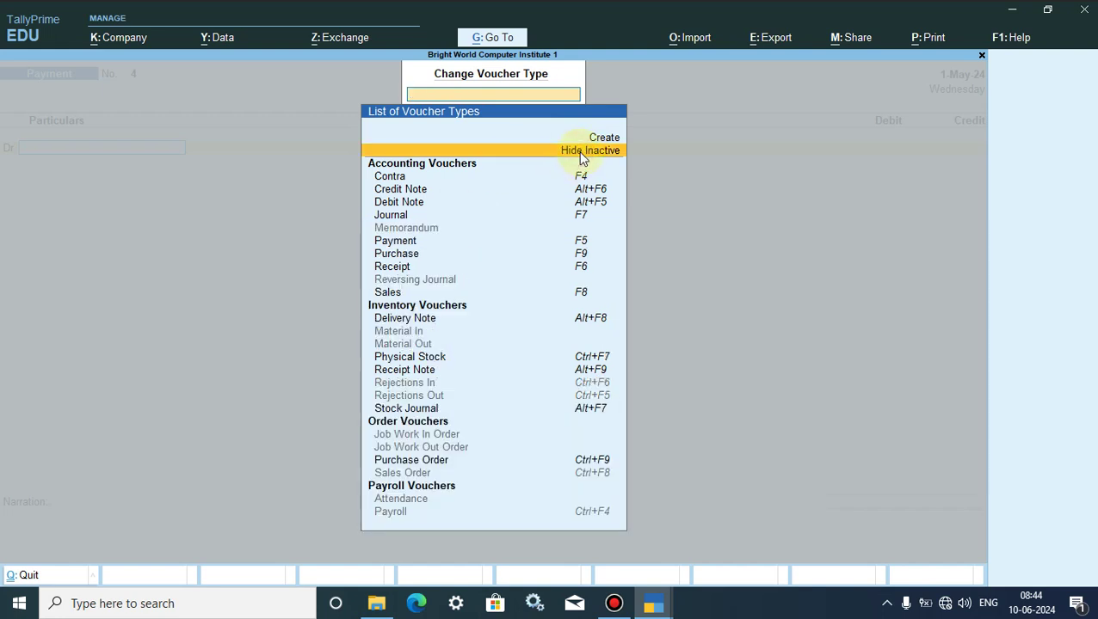
Step: Choose the inactive Rejections Out voucher type and activate it
{"action": "left_click", "coordinate": [394, 385]}
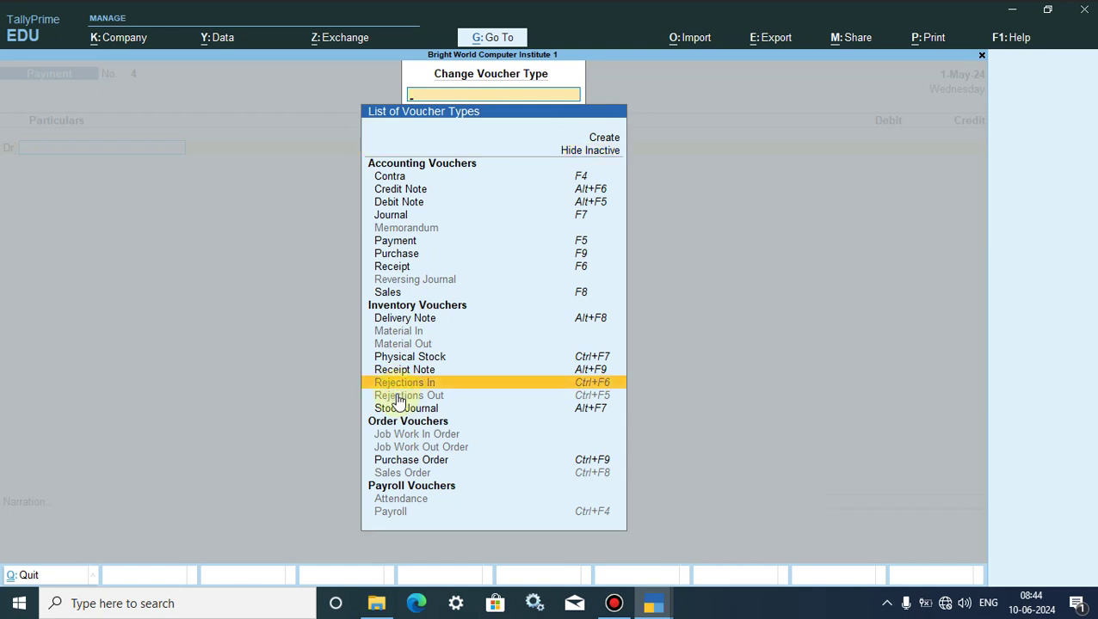
{"action": "left_click", "coordinate": [397, 399]}
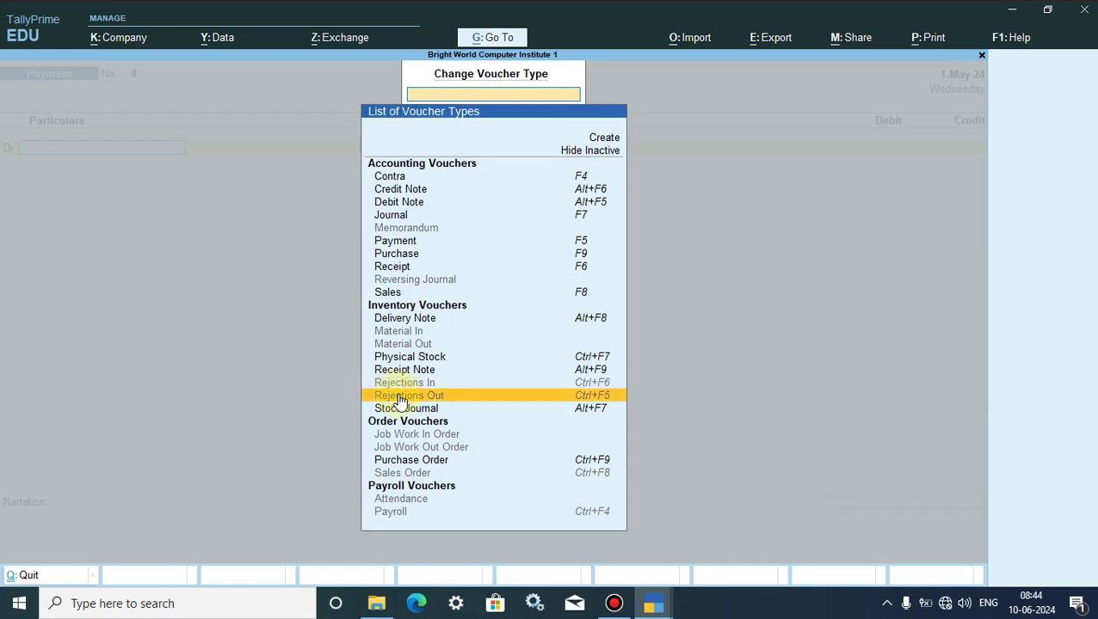
{"action": "left_click", "coordinate": [454, 398]}
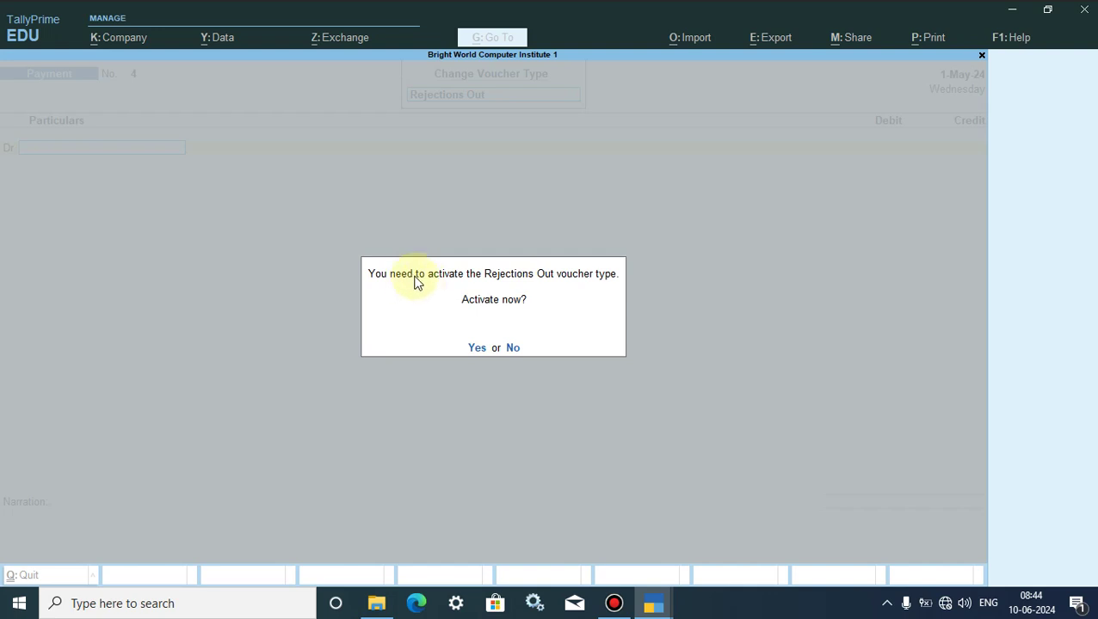
{"action": "left_click", "coordinate": [477, 350]}
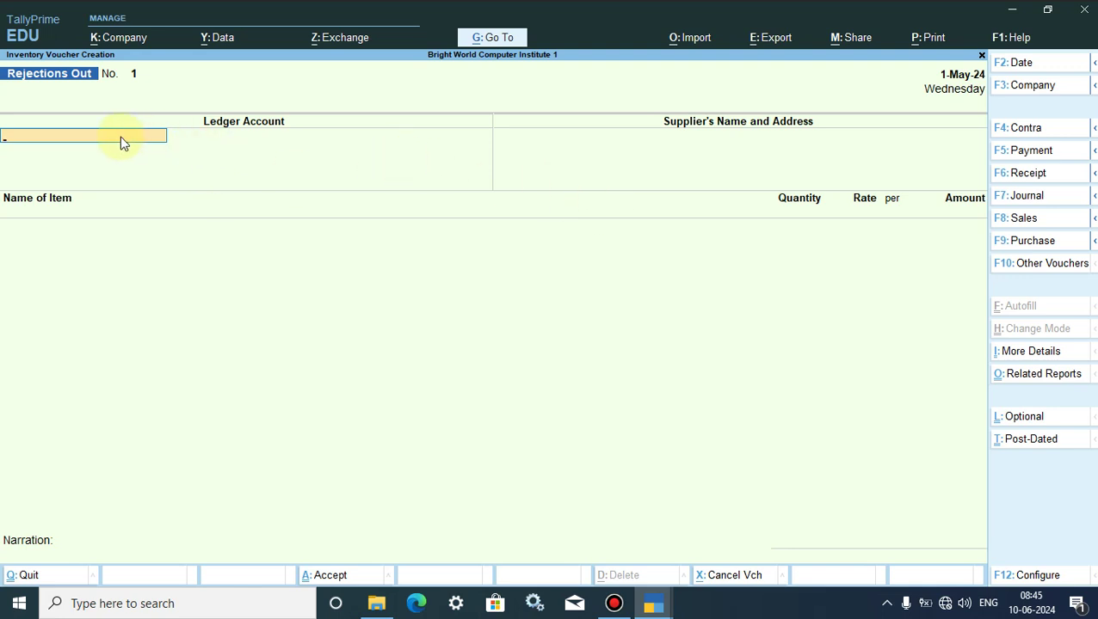
Step: Choose the supplier's ledger as the ledger account of the Rejections Out voucher and accept the supplier's name and address details
{"action": "type", "text": "Ram"}
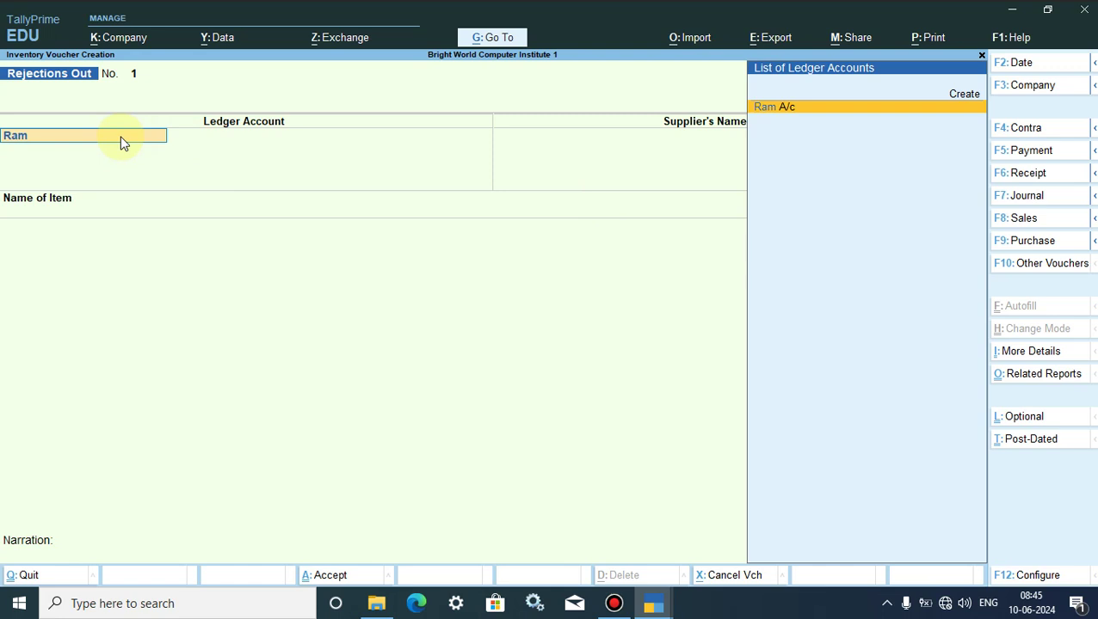
{"action": "left_click", "coordinate": [784, 108]}
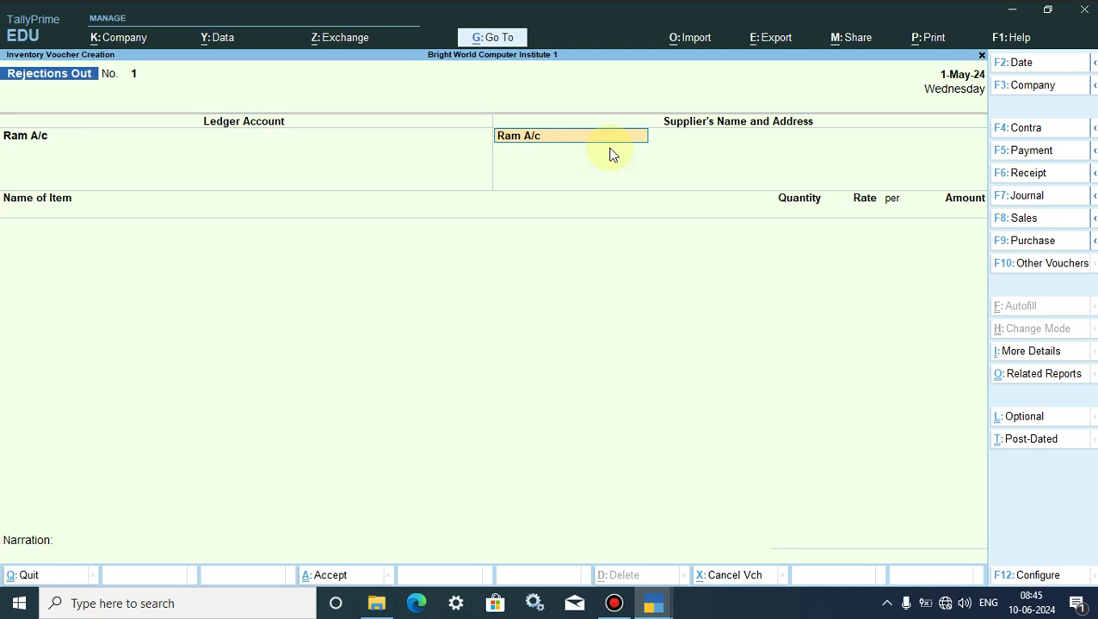
{"action": "left_click", "coordinate": [574, 142]}
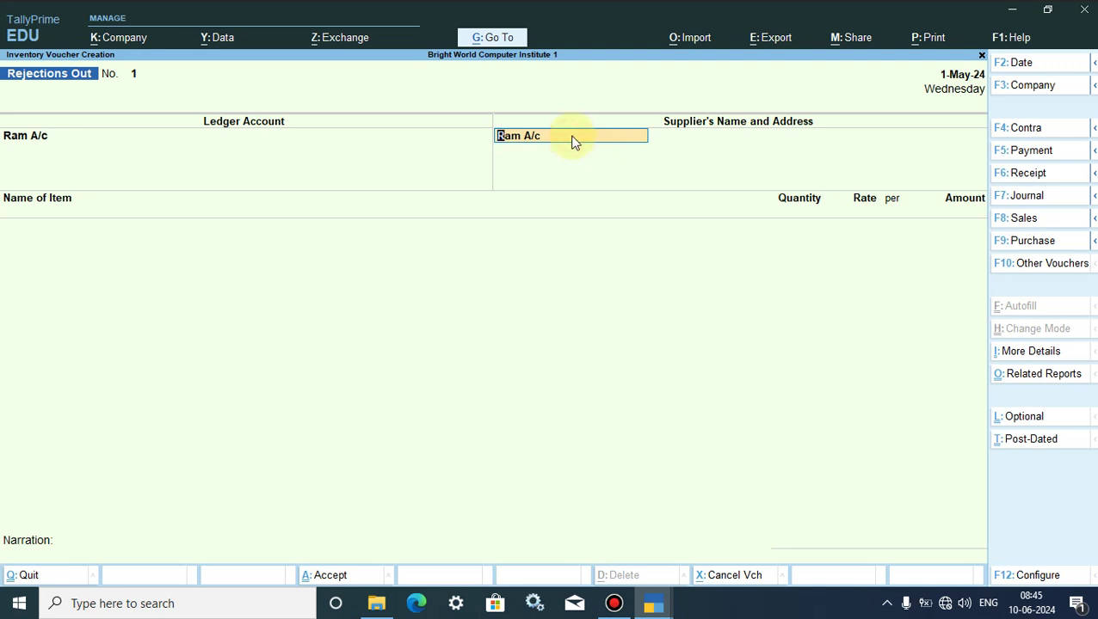
{"action": "key", "text": "Return"}
{"action": "key", "text": "Return"}
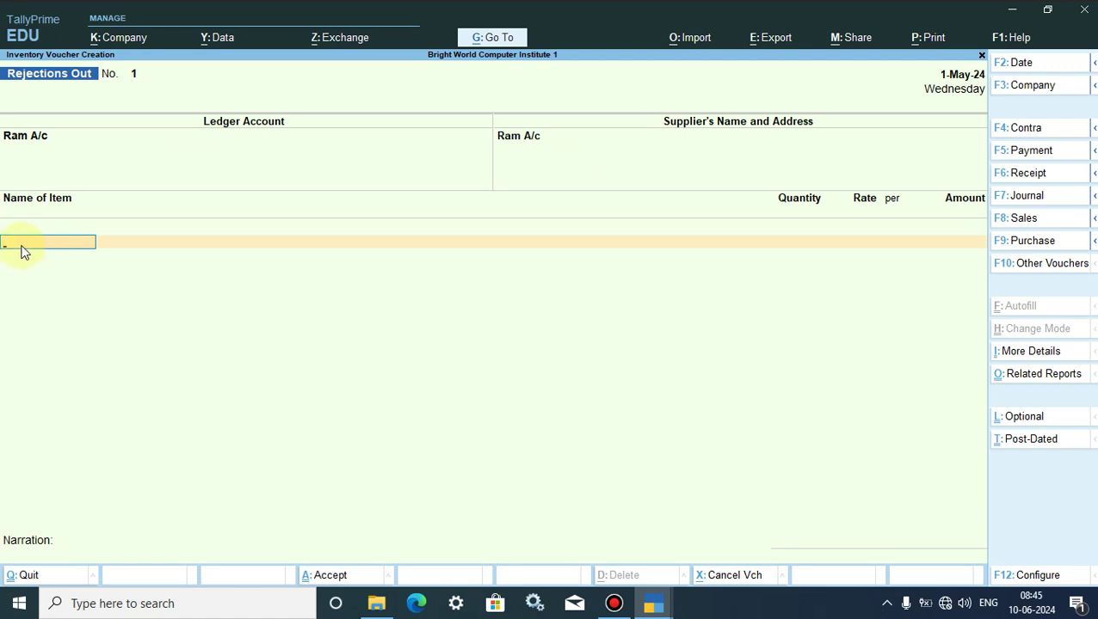
Step: Add the stock item Keyboard HP to the voucher, allocated to tracking number 1
{"action": "type", "text": "K"}
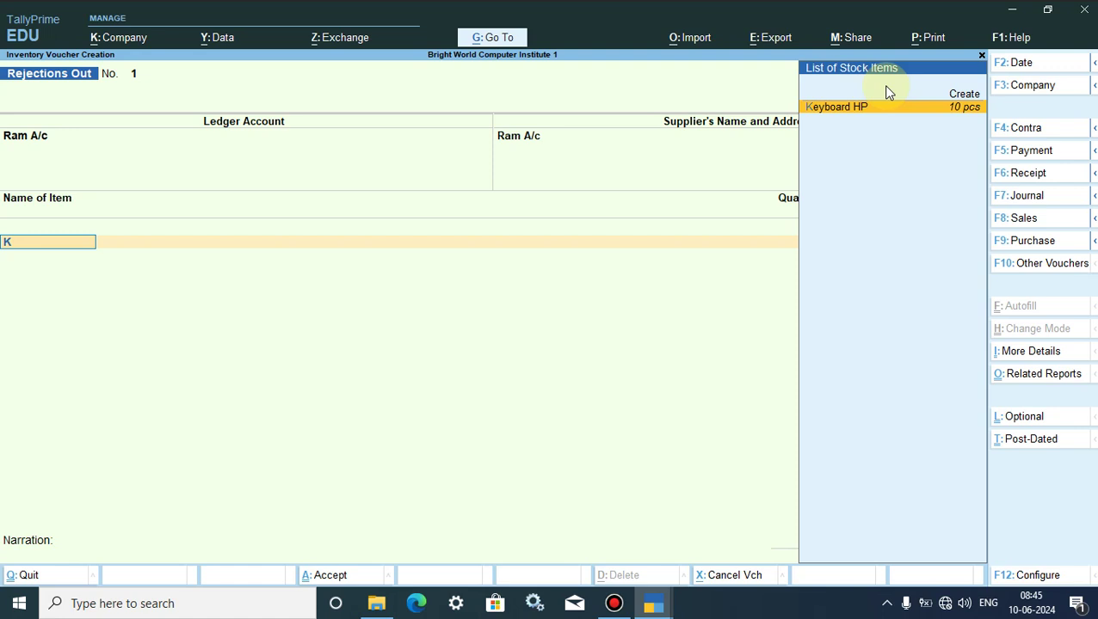
{"action": "left_click", "coordinate": [864, 111]}
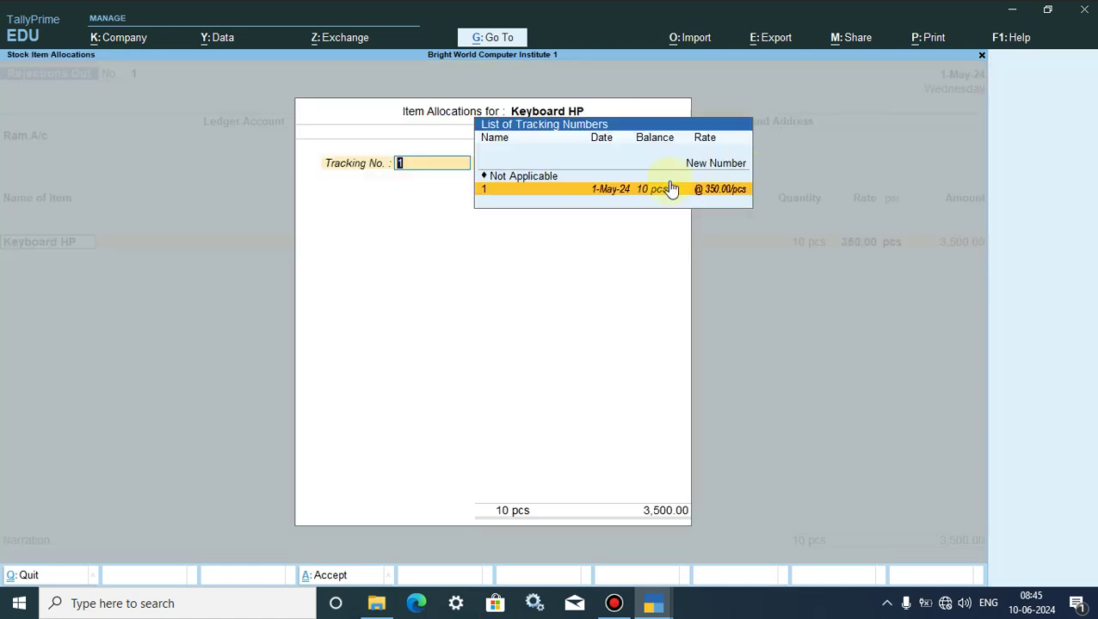
{"action": "left_click", "coordinate": [487, 190]}
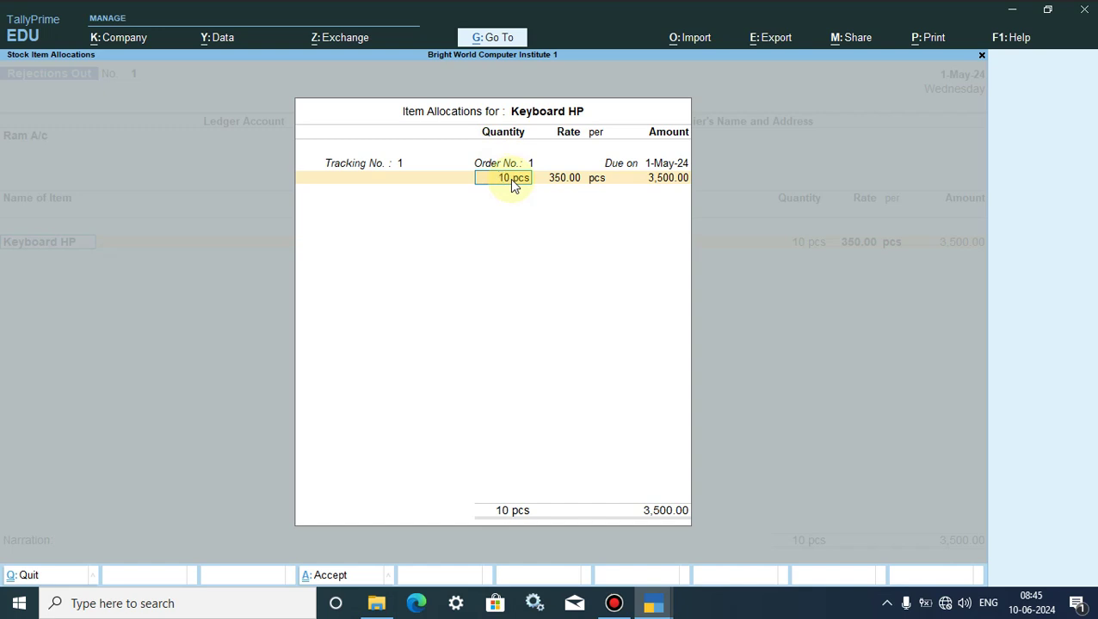
Step: Set the rejected Keyboard HP quantity to 2 pcs, keep its rate and amount, and end its item allocations
{"action": "type", "text": "2"}
{"action": "key", "text": "Return"}
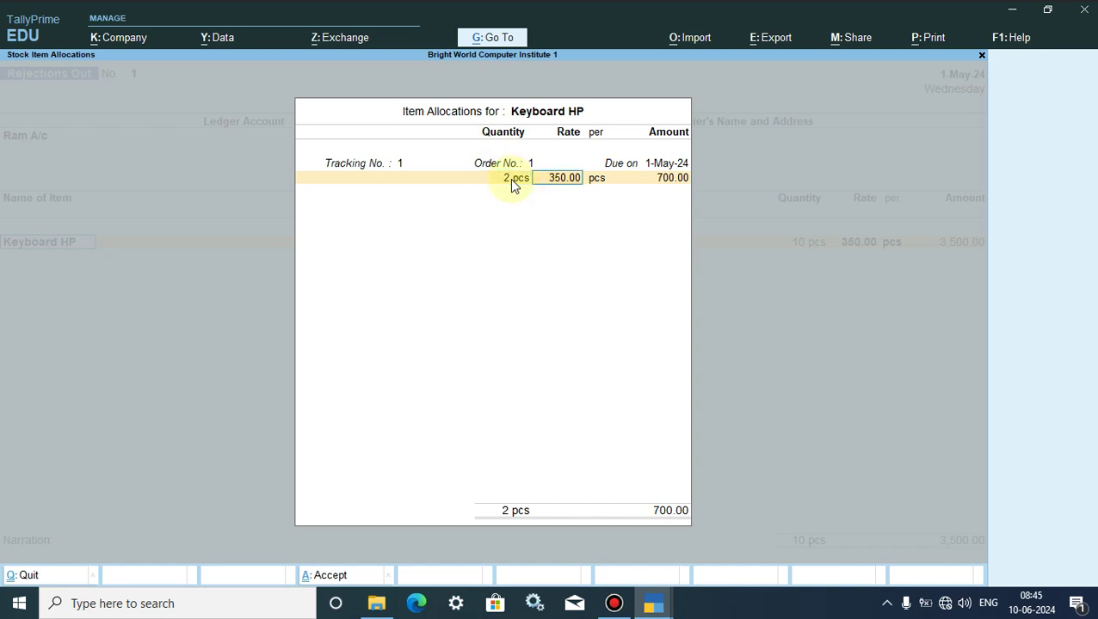
{"action": "key", "text": "Return"}
{"action": "key", "text": "Return"}
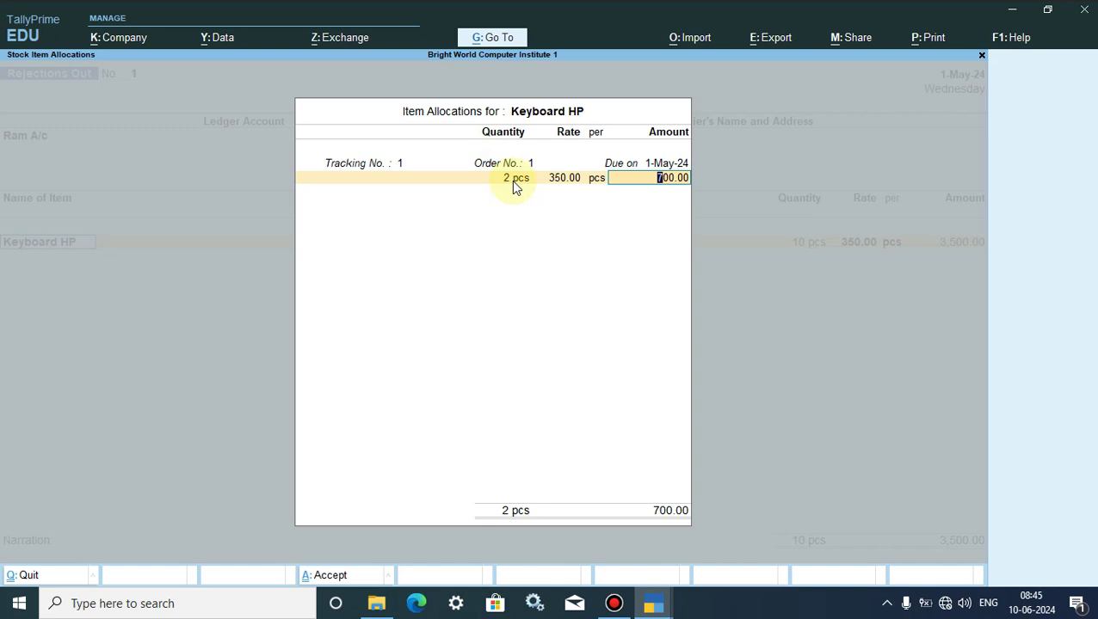
{"action": "key", "text": "Return"}
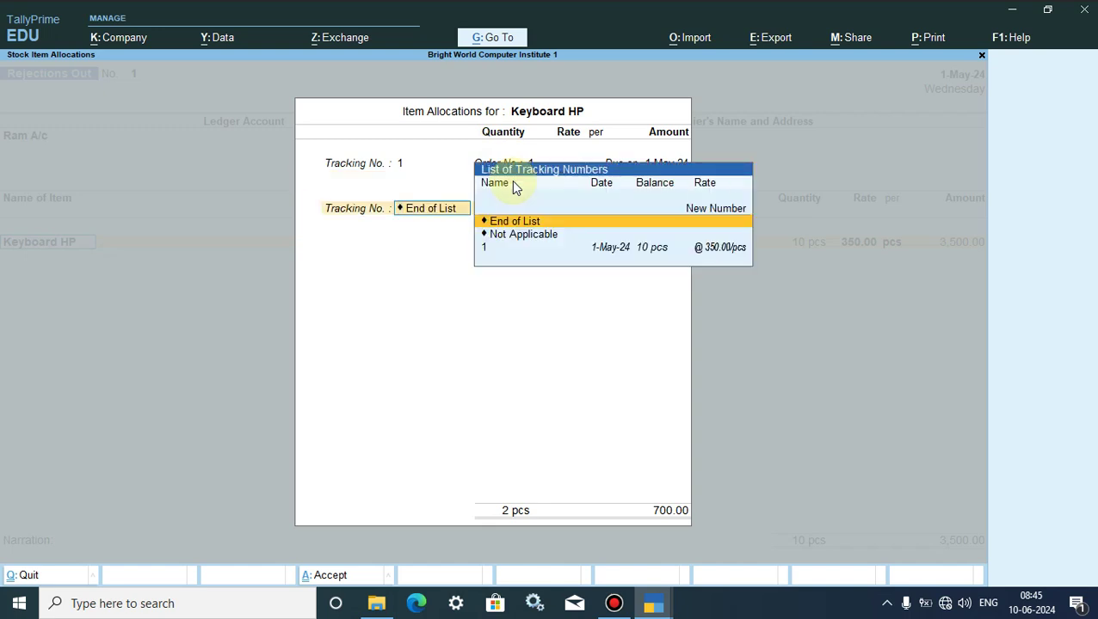
{"action": "key", "text": "Down"}
{"action": "key", "text": "Down"}
{"action": "key", "text": "Up"}
{"action": "key", "text": "Up"}
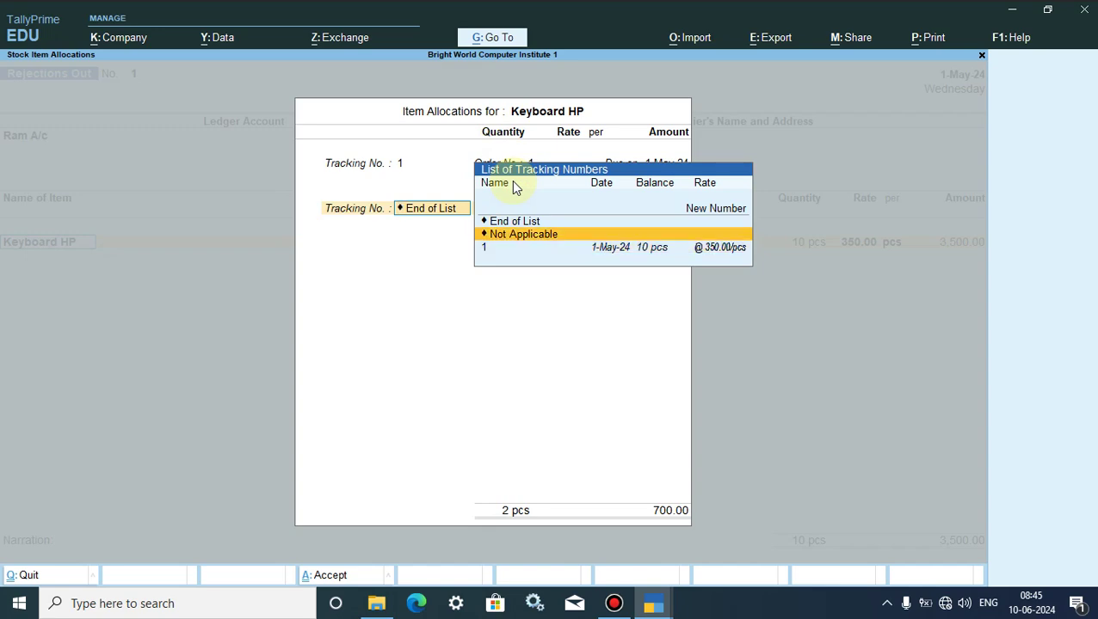
{"action": "key", "text": "Return"}
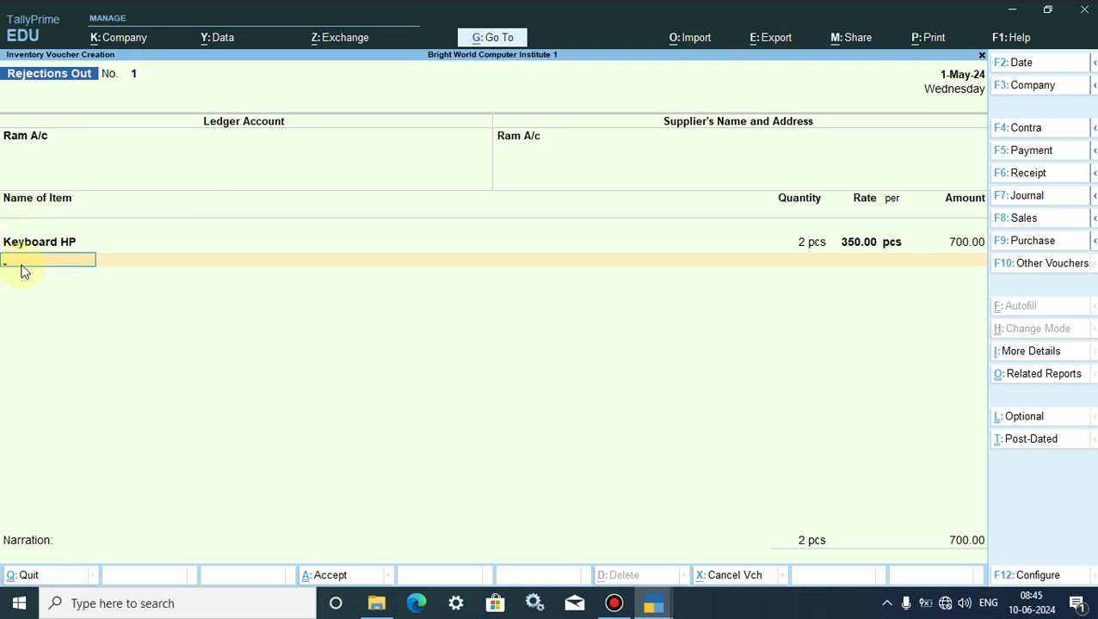
Step: Add the stock item Mouse on the second line, allocated to tracking number 1
{"action": "type", "text": "M"}
{"action": "key", "text": "Down"}
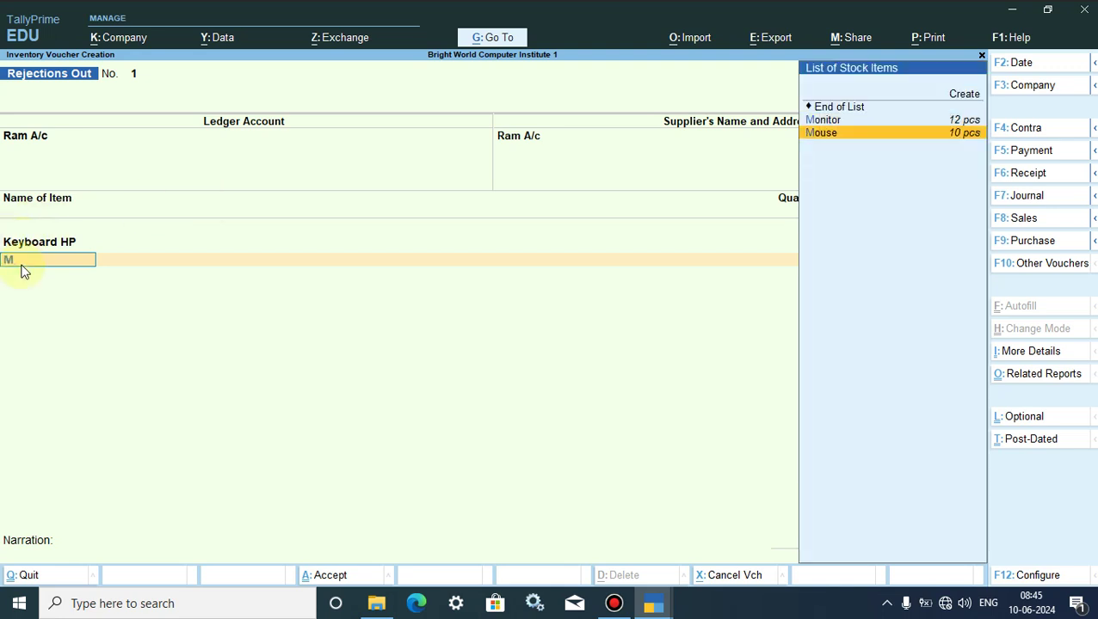
{"action": "key", "text": "Return"}
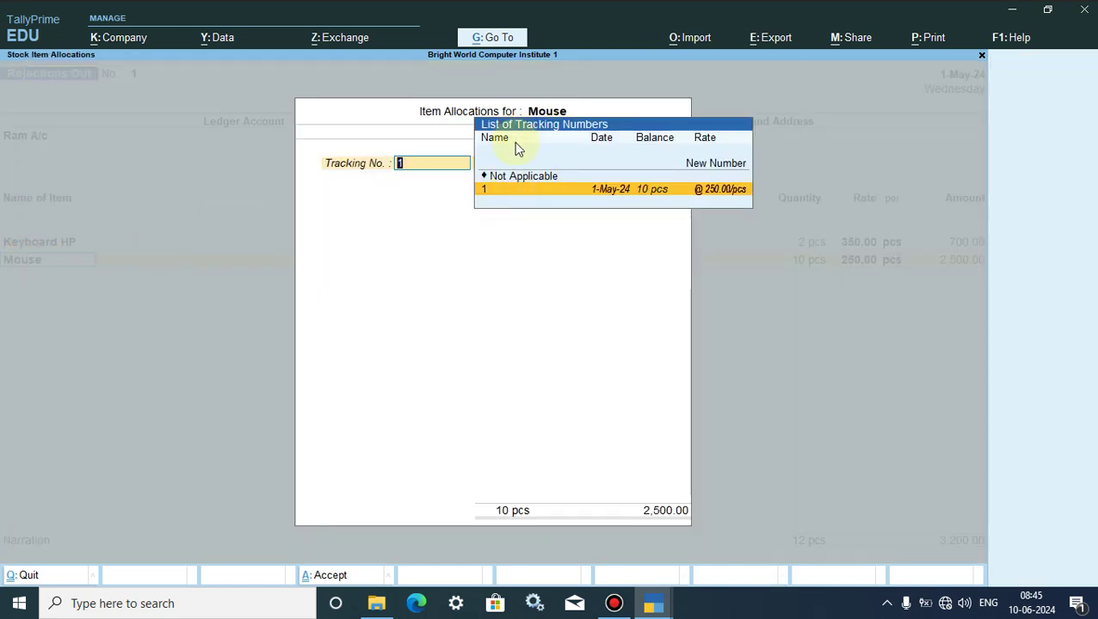
{"action": "left_click", "coordinate": [503, 192]}
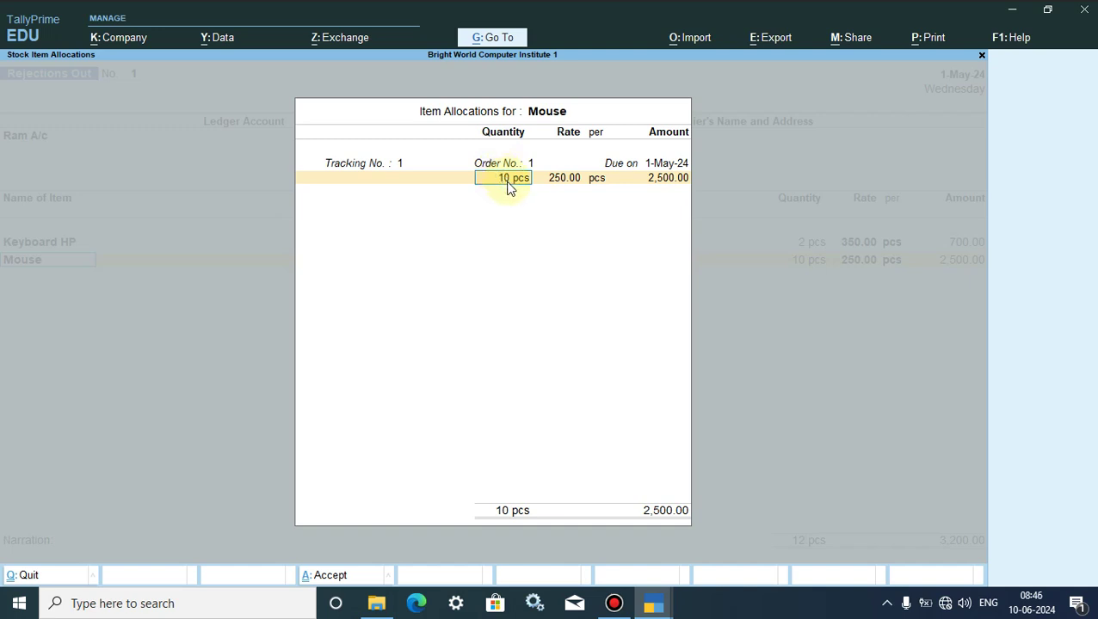
Step: Set the rejected Mouse quantity to 1 pcs, keep its rate and amount, and end its item allocations
{"action": "type", "text": "1"}
{"action": "key", "text": "Return"}
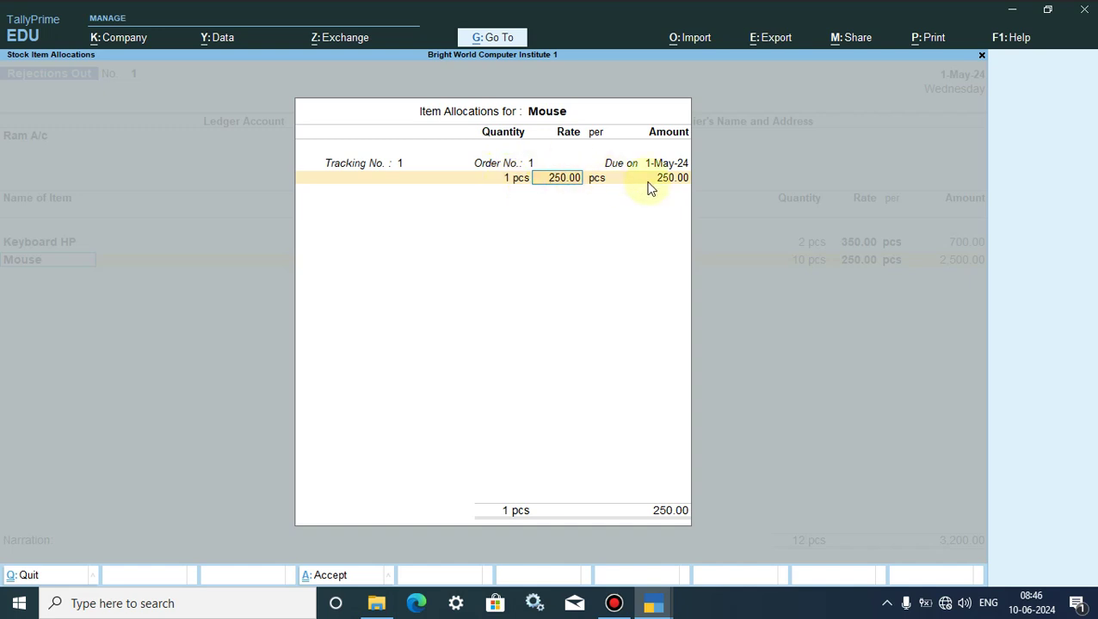
{"action": "key", "text": "Return"}
{"action": "key", "text": "Return"}
{"action": "key", "text": "Return"}
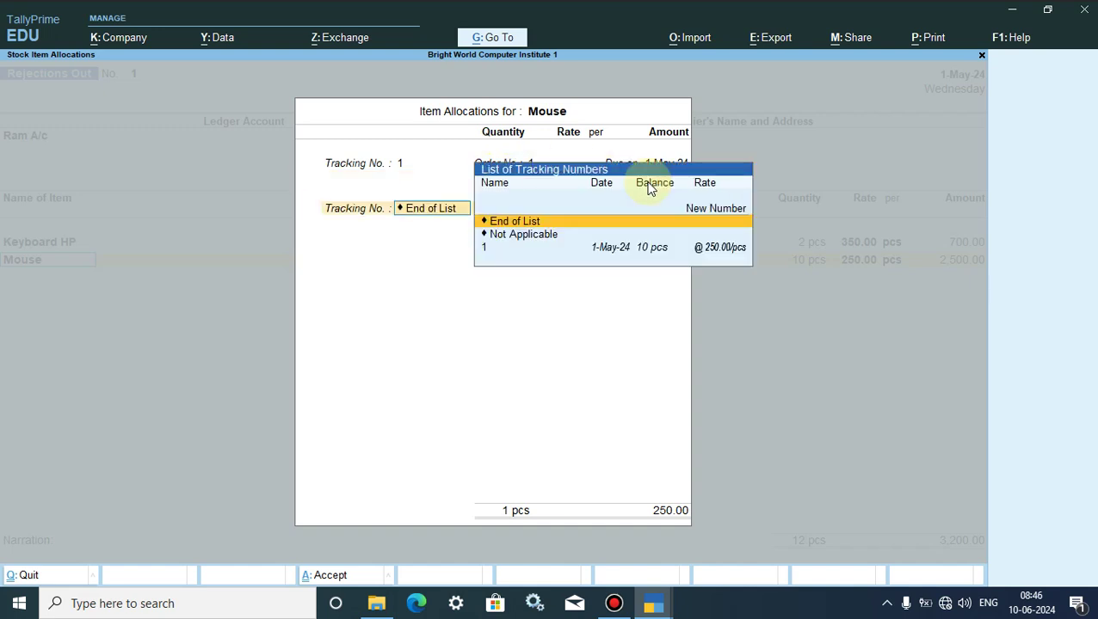
{"action": "left_click", "coordinate": [504, 226]}
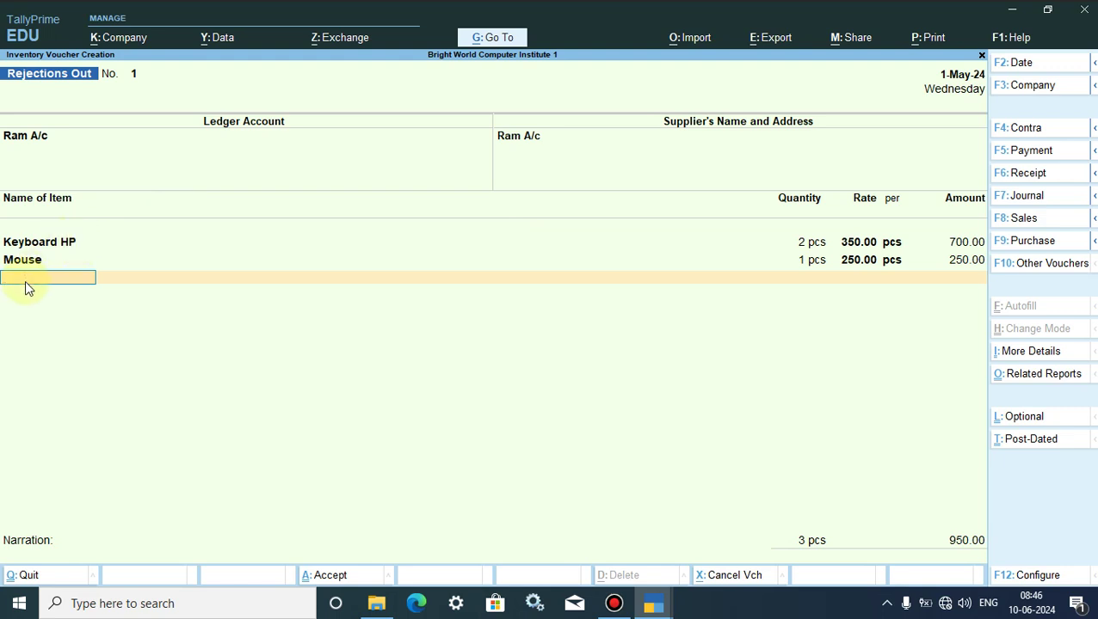
Step: Add the stock item Monitor on the third line, allocated to tracking number 1
{"action": "type", "text": "M"}
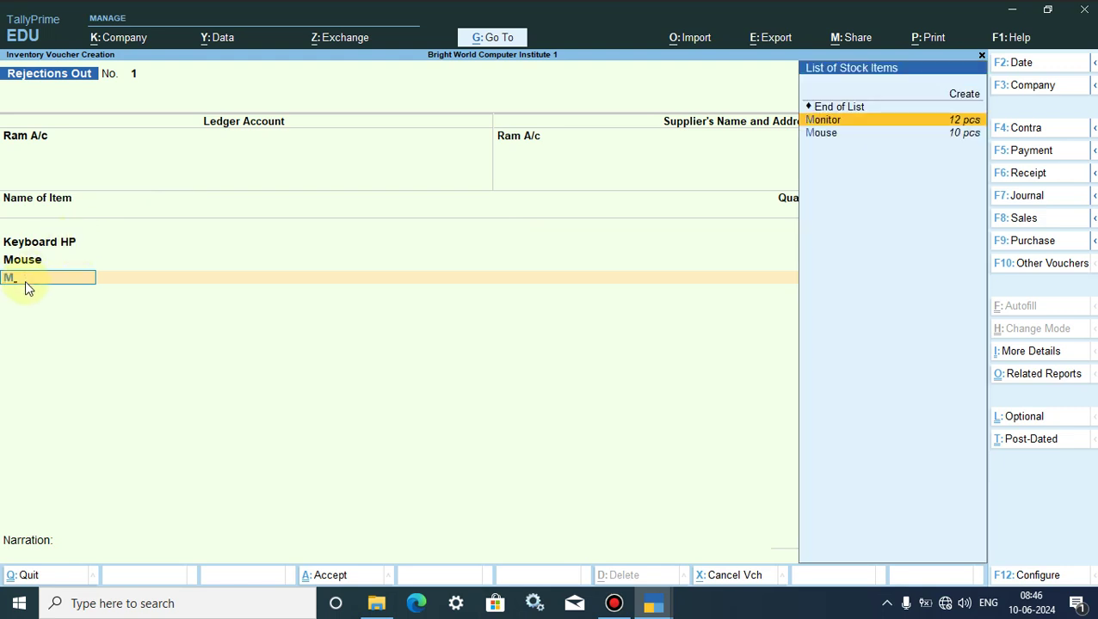
{"action": "left_click", "coordinate": [818, 121]}
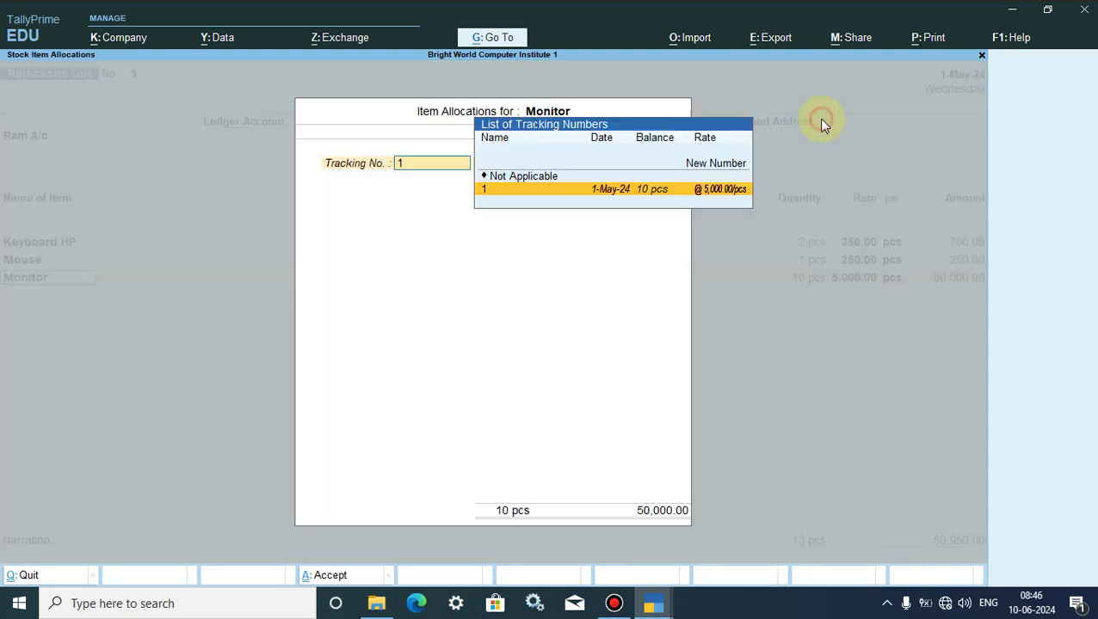
{"action": "left_click", "coordinate": [495, 193]}
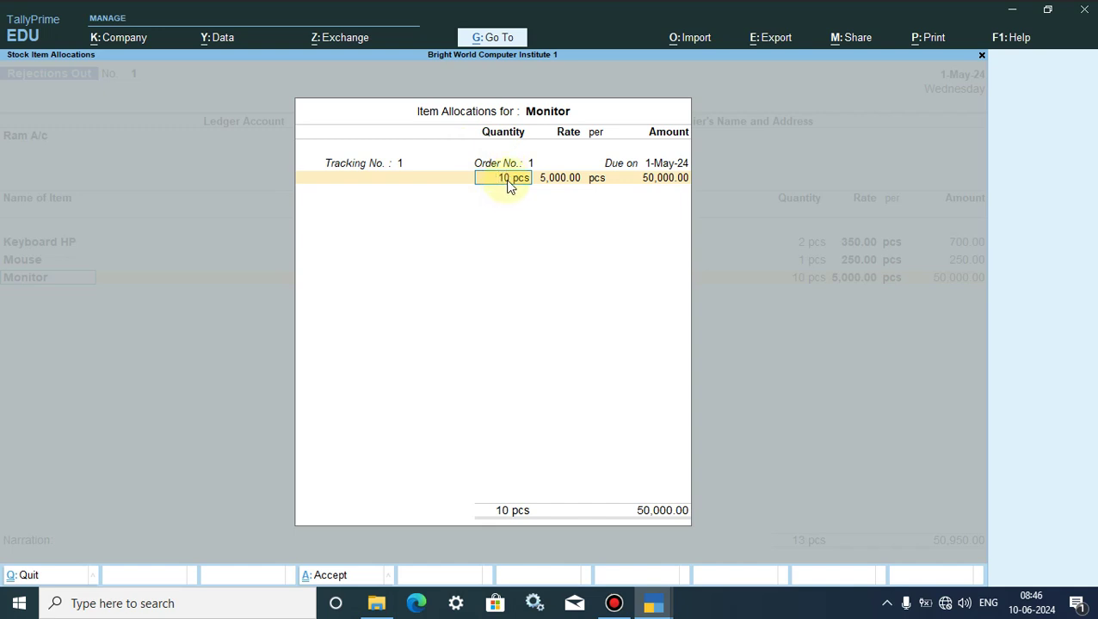
Step: Set the rejected Monitor quantity to 1 pcs, keep its rate and amount, and end its item allocations
{"action": "type", "text": "1"}
{"action": "key", "text": "Return"}
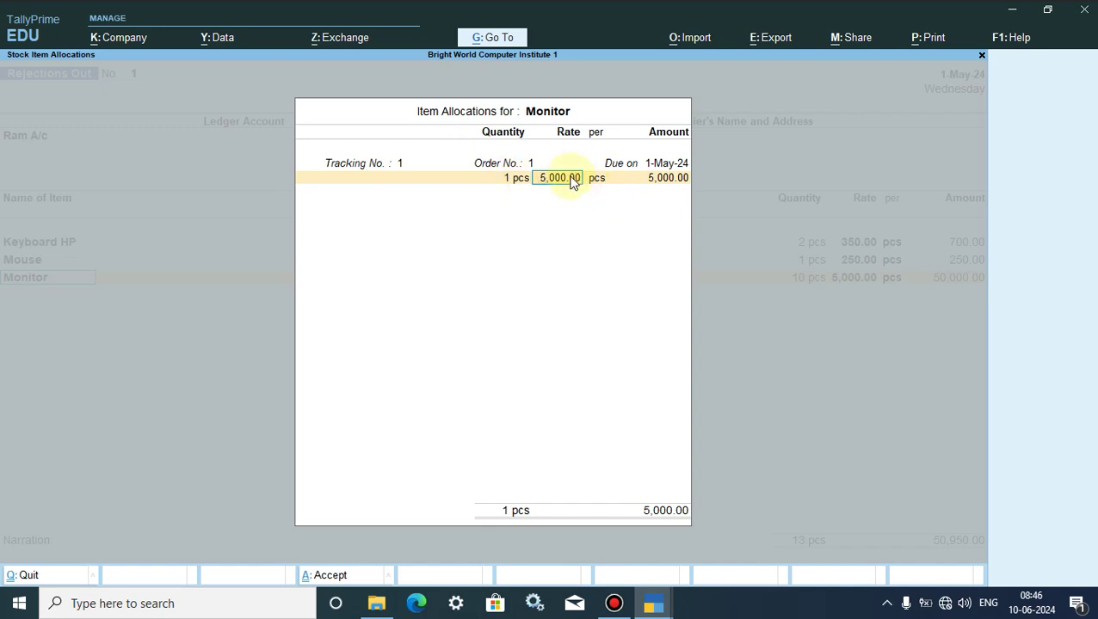
{"action": "key", "text": "Return"}
{"action": "key", "text": "Return"}
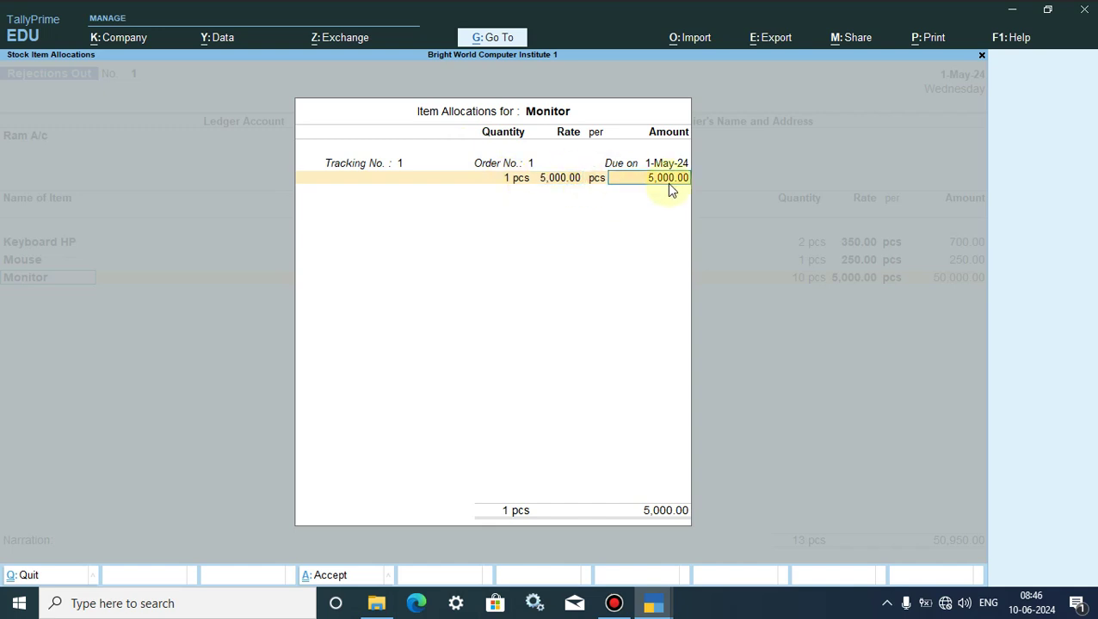
{"action": "key", "text": "Return"}
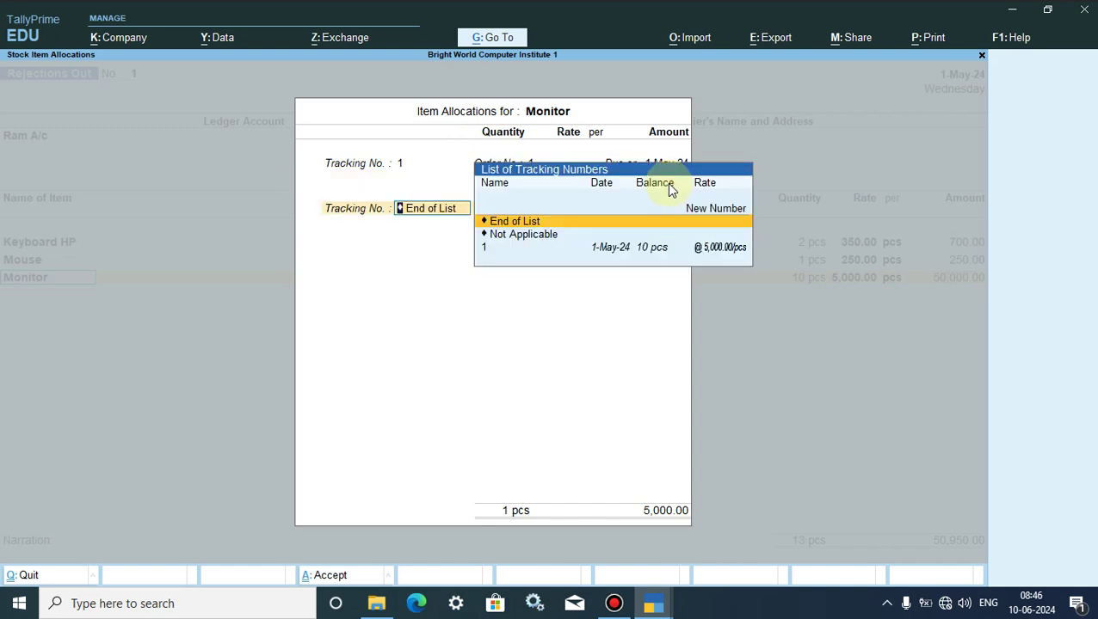
{"action": "key", "text": "Return"}
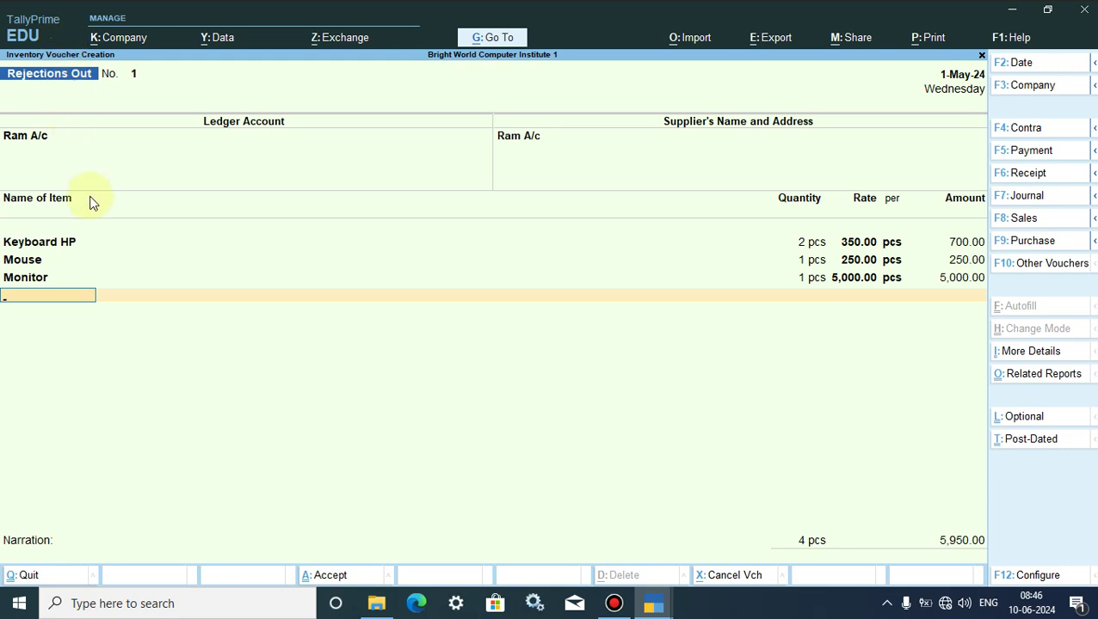
Step: End the item list, leave the narration blank, and accept the Rejections Out voucher
{"action": "key", "text": "Return"}
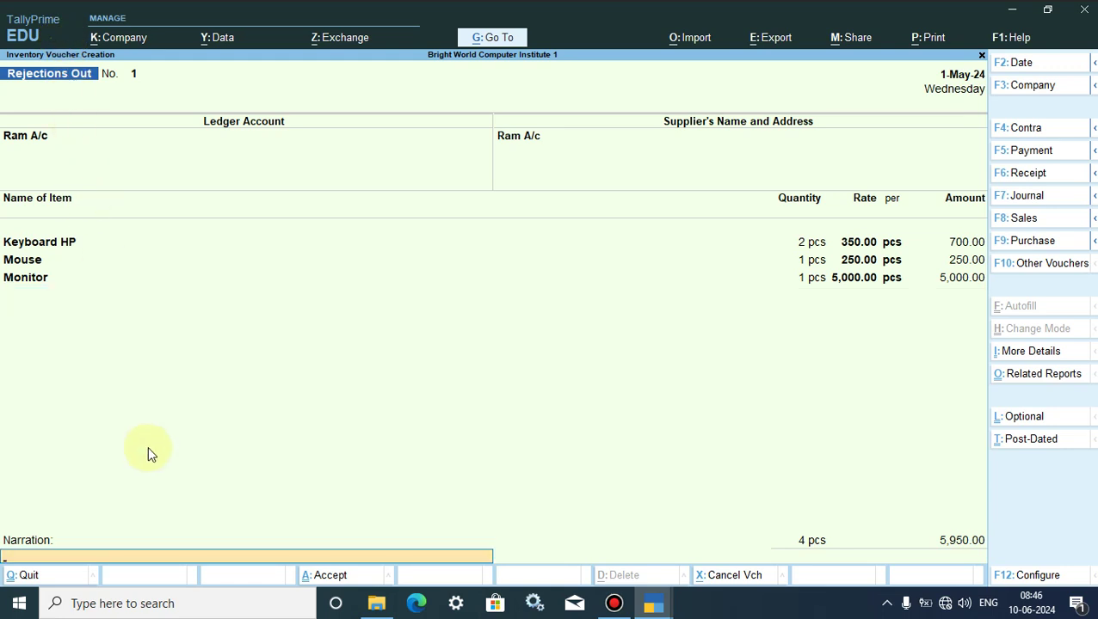
{"action": "key", "text": "Return"}
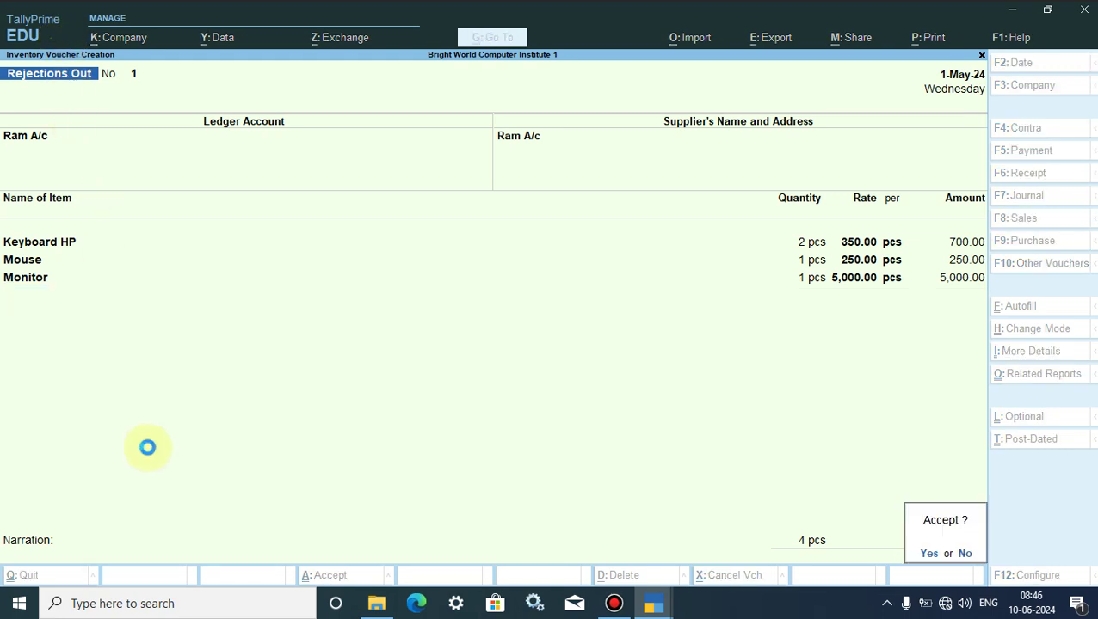
{"action": "key", "text": "Return"}
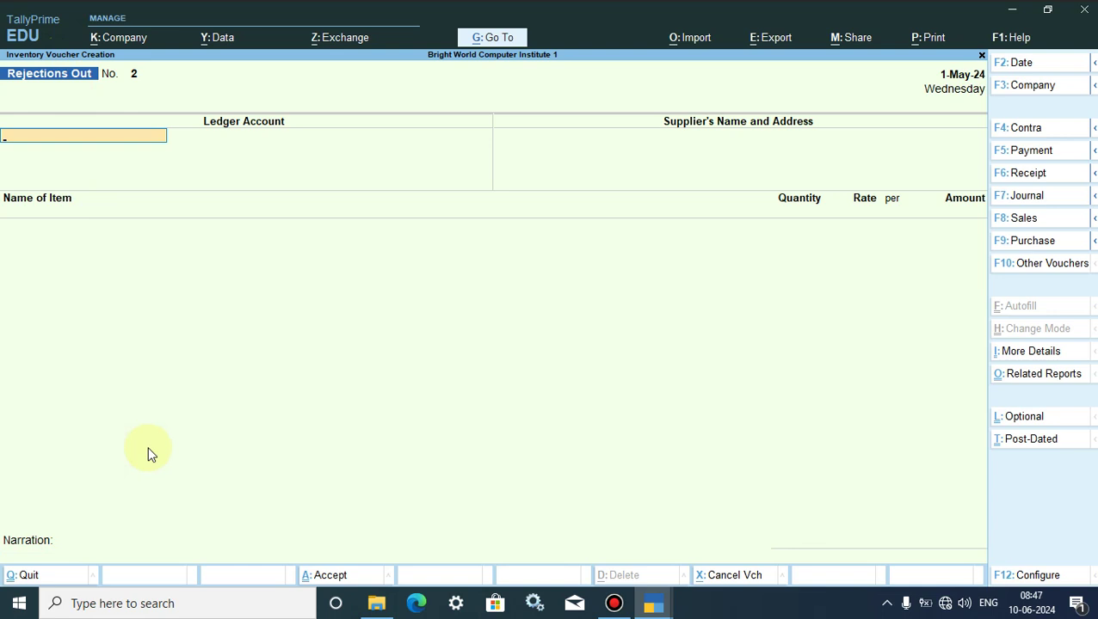
Step: Quit voucher creation and open the saved Rejections Out voucher from the Day Book for review
{"action": "key", "text": "Escape"}
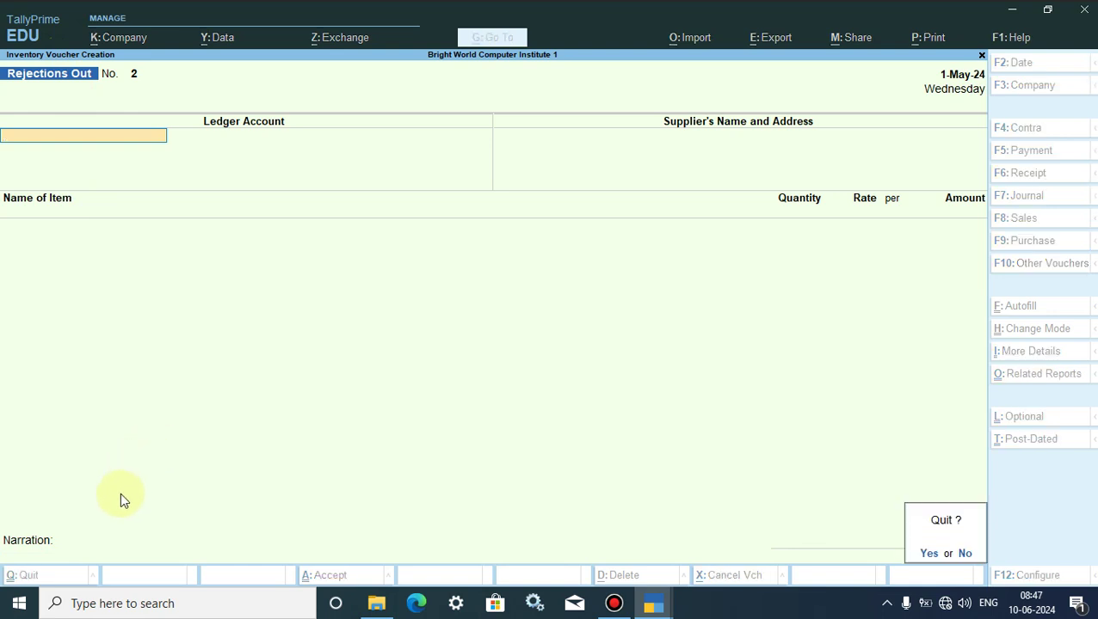
{"action": "key", "text": "Return"}
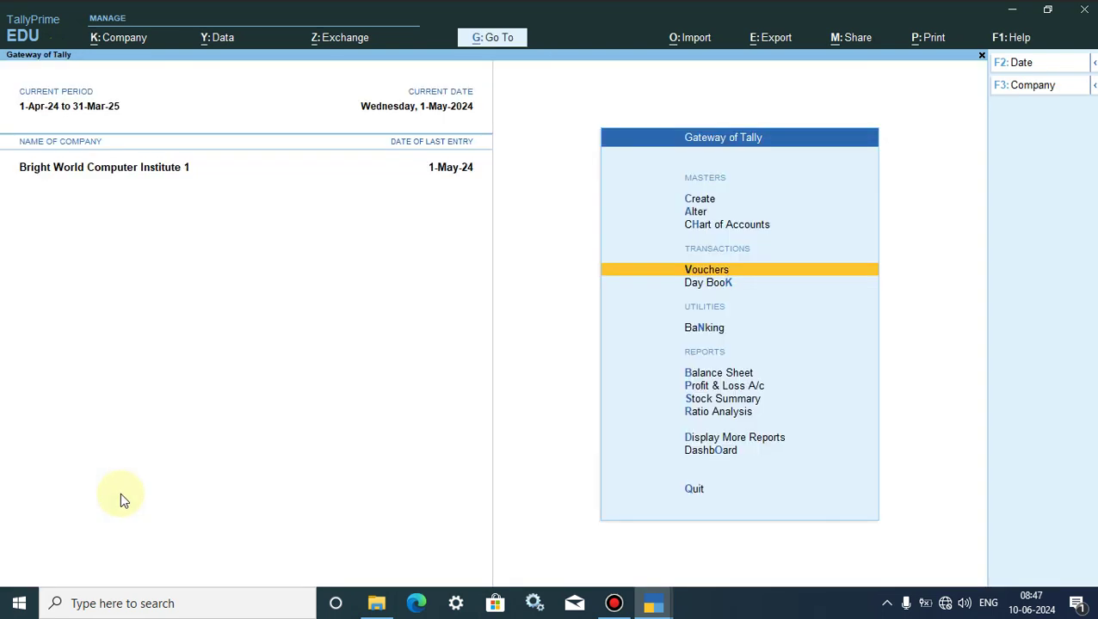
{"action": "left_click", "coordinate": [725, 283]}
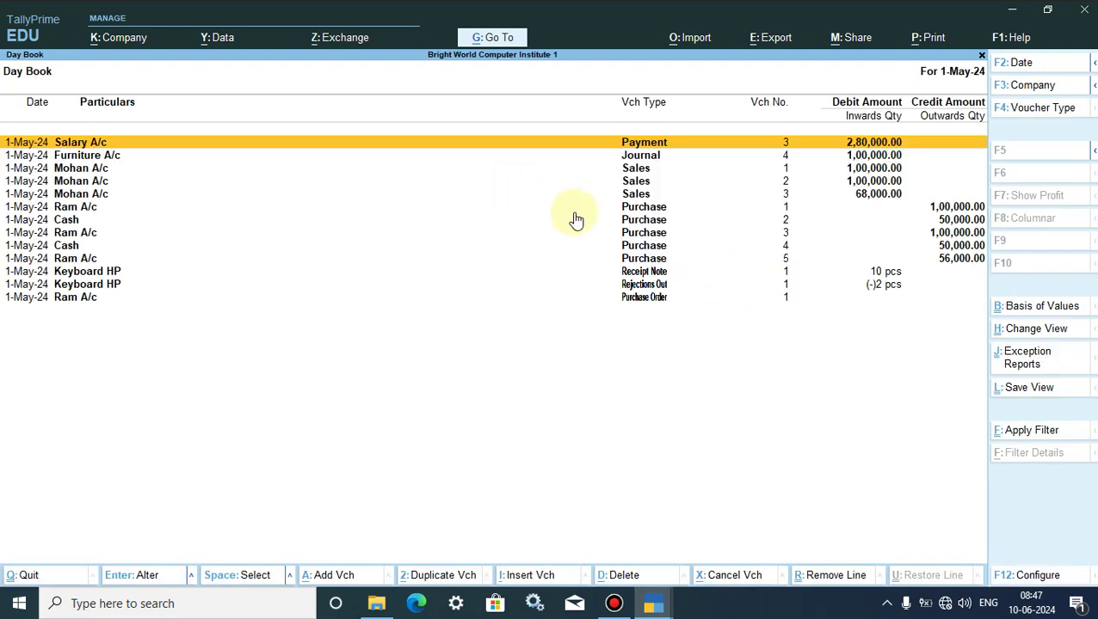
{"action": "left_click", "coordinate": [637, 293]}
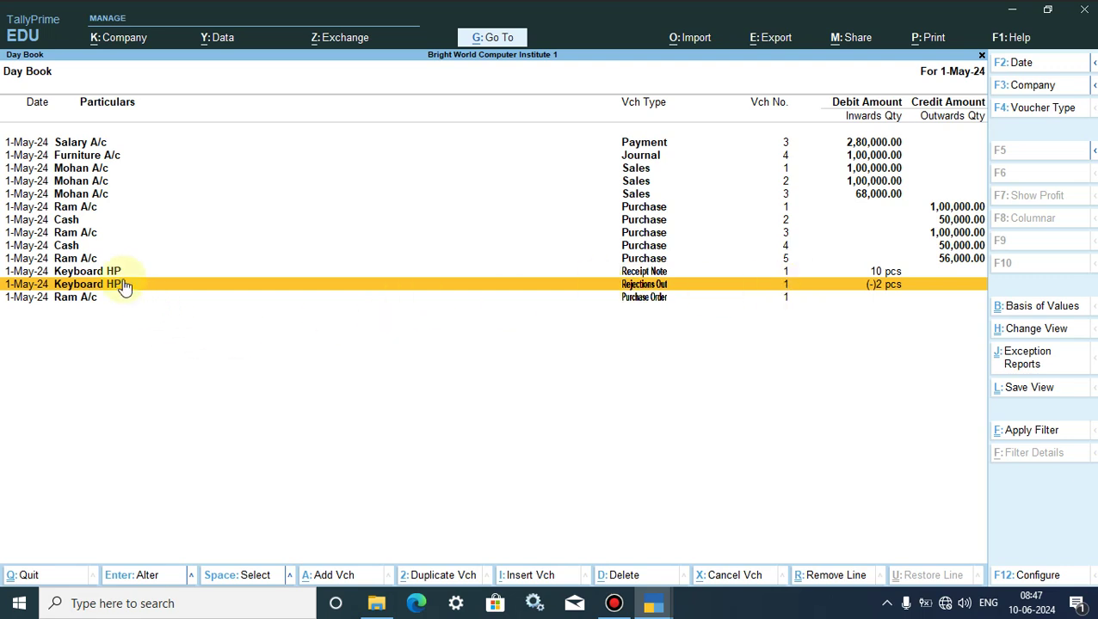
{"action": "left_click", "coordinate": [637, 291]}
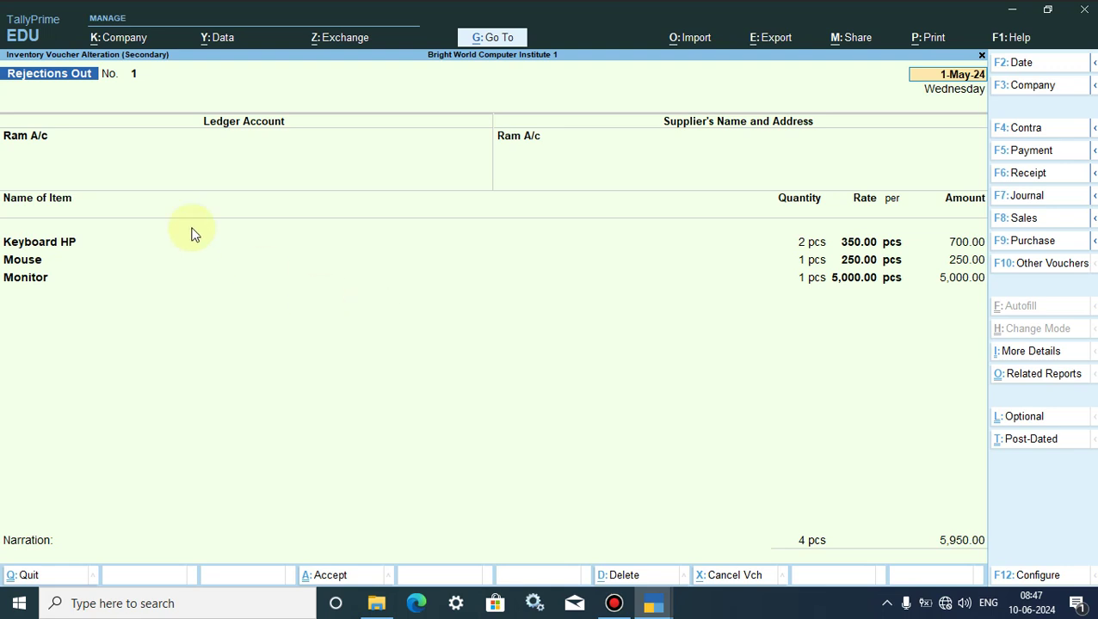